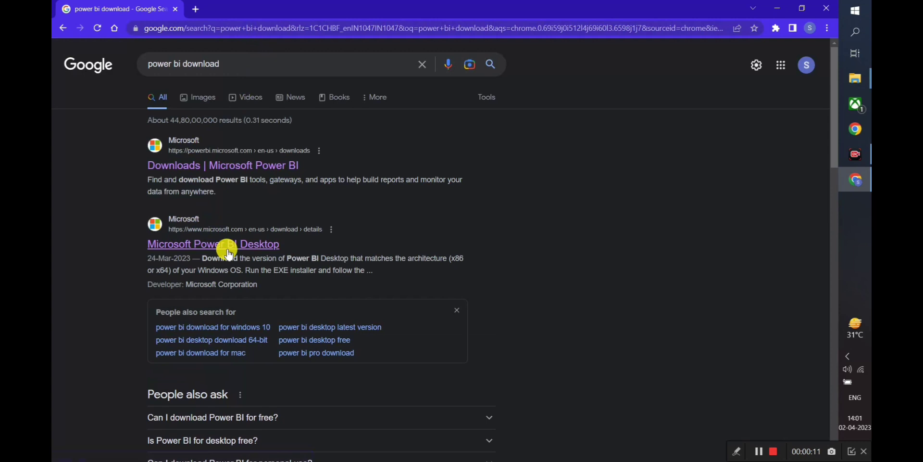
Bring up the context menu for the 'Microsoft Power BI Desktop' search result.
right_click(262, 246)
Open the Power BI Desktop download page in a new tab and keep English as its language.
left_click(274, 252)
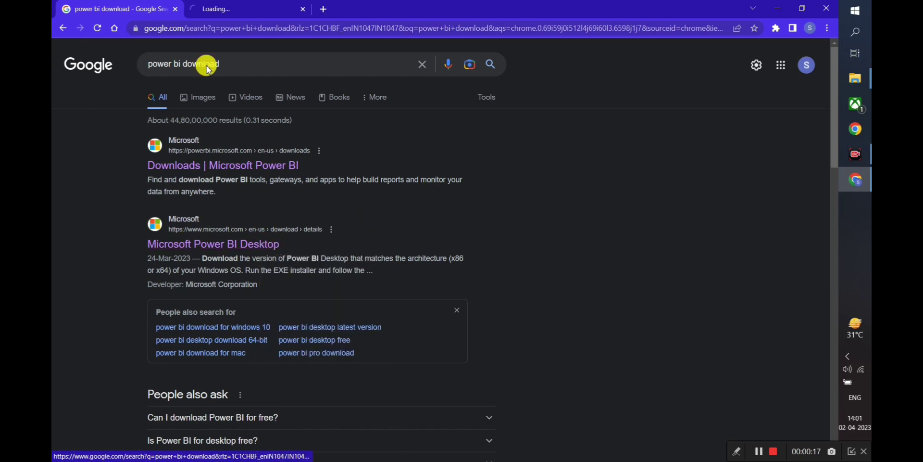
left_click(239, 6)
scroll(266, 186, "down", 5)
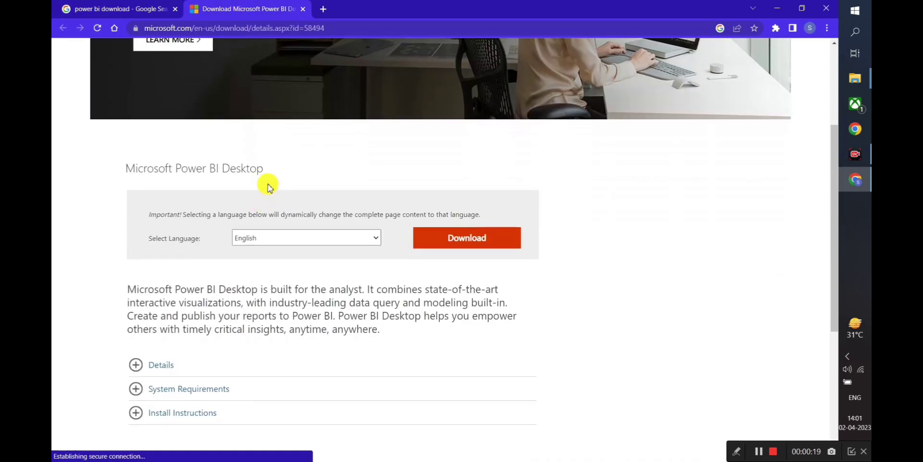
left_click(346, 185)
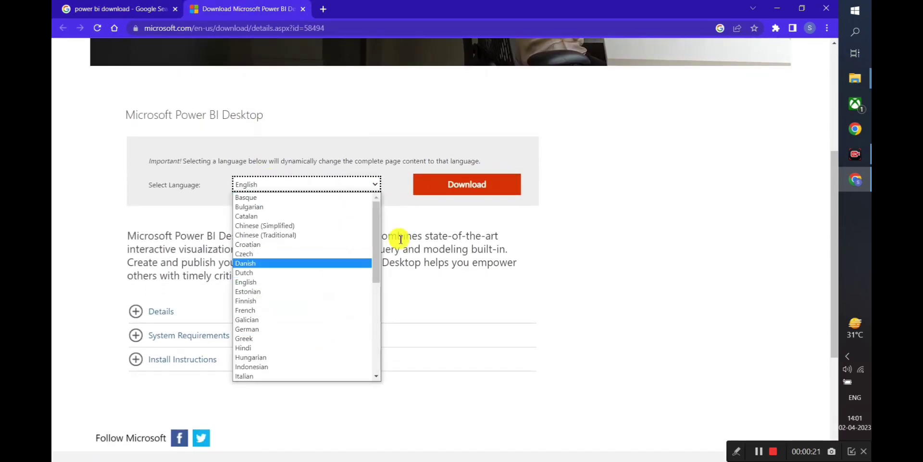
left_click(319, 282)
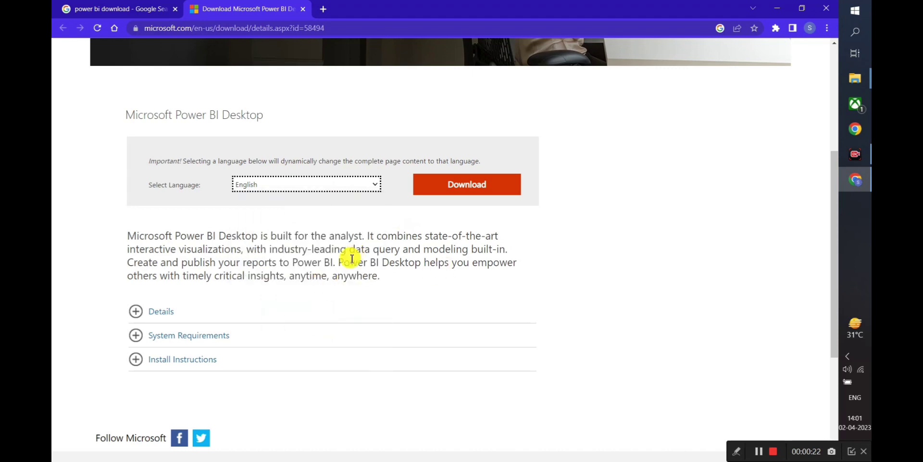
Expand the Details and System Requirements sections and look over their text.
left_click(212, 318)
scroll(212, 324, "down", 1)
left_click_drag(161, 332, 188, 333)
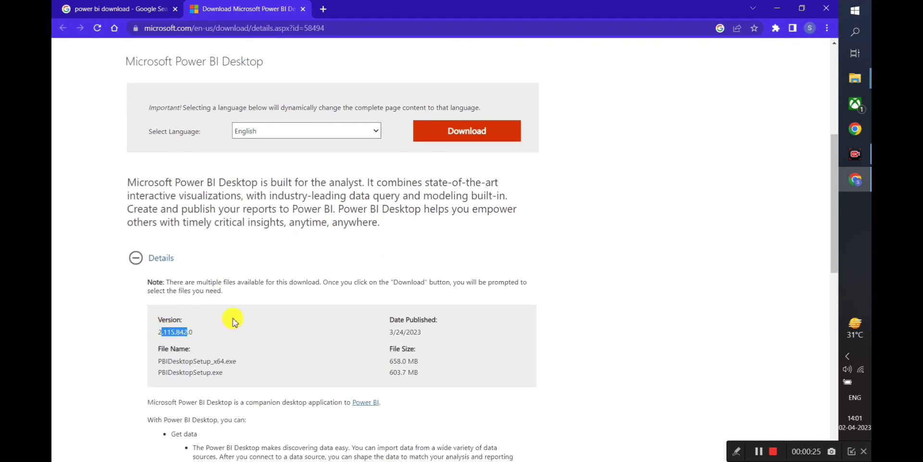
scroll(232, 322, "down", 7)
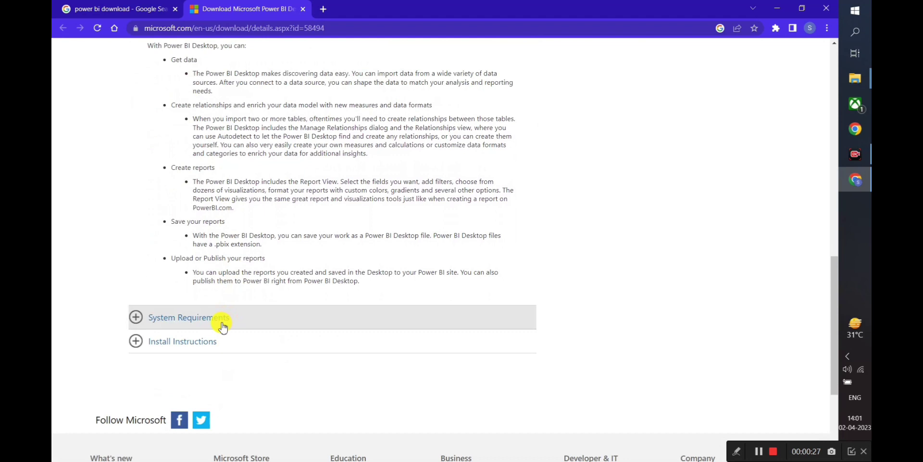
left_click(222, 327)
scroll(159, 277, "down", 2)
left_click_drag(146, 244, 379, 277)
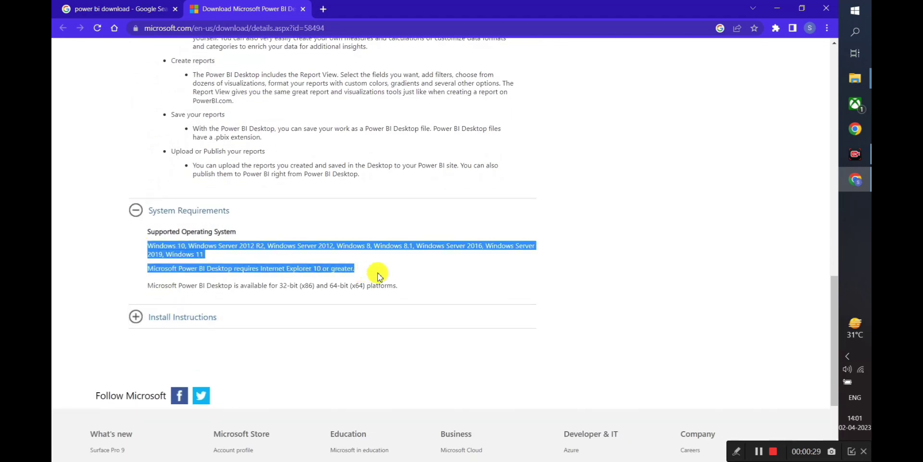
left_click(408, 290)
Expand the Install Instructions section, then scroll back up the page.
left_click(183, 315)
scroll(140, 294, "down", 1)
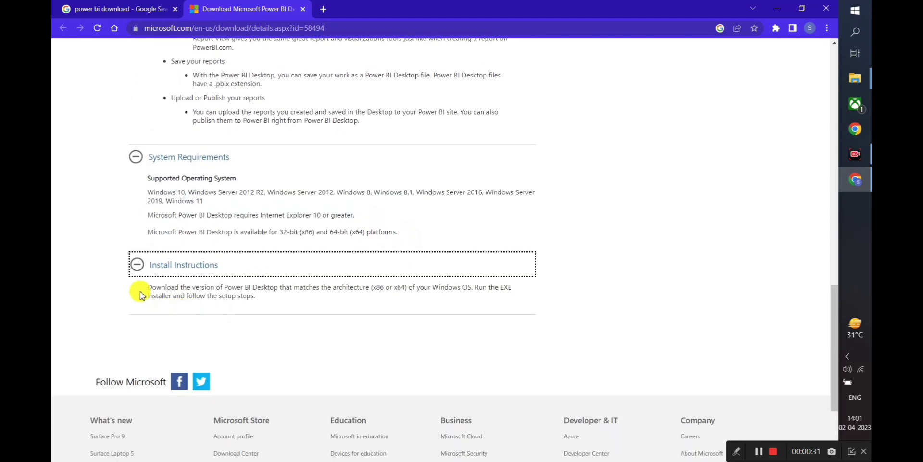
mouse_move(141, 295)
left_mouse_down()
mouse_move(264, 293)
mouse_move(144, 282)
left_mouse_up()
left_click(317, 304)
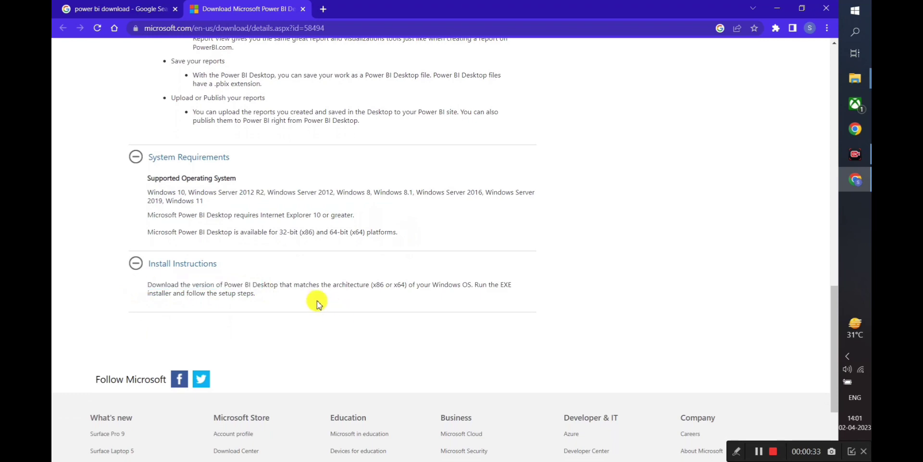
left_click_drag(317, 304, 145, 282)
left_click(301, 286)
scroll(462, 260, "up", 4)
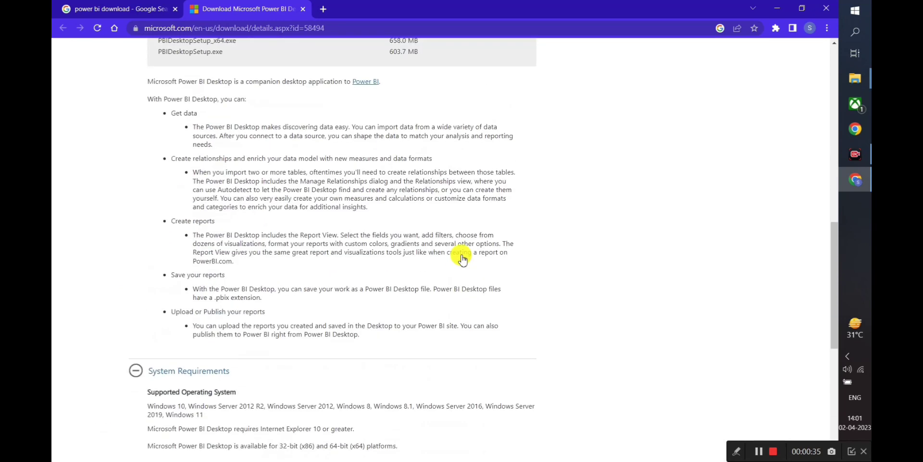
scroll(462, 259, "up", 8)
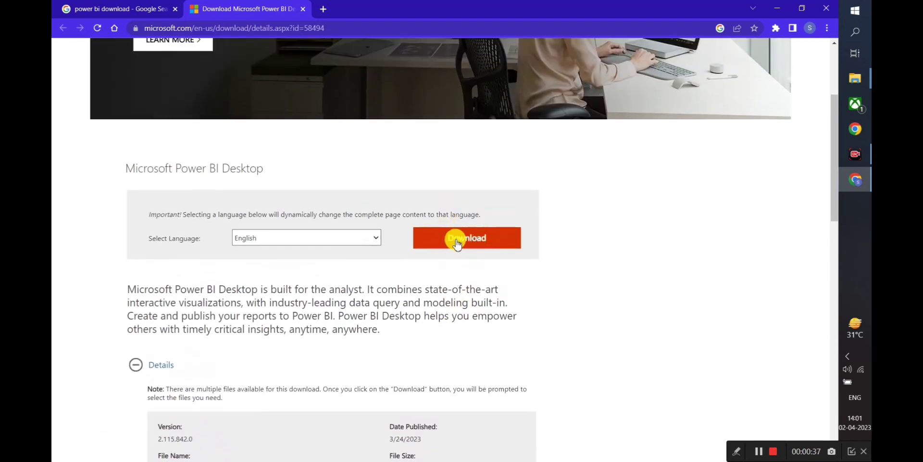
Download the 64-bit installer PBIDesktopSetup_x64.exe from the Download Center.
left_click(457, 243)
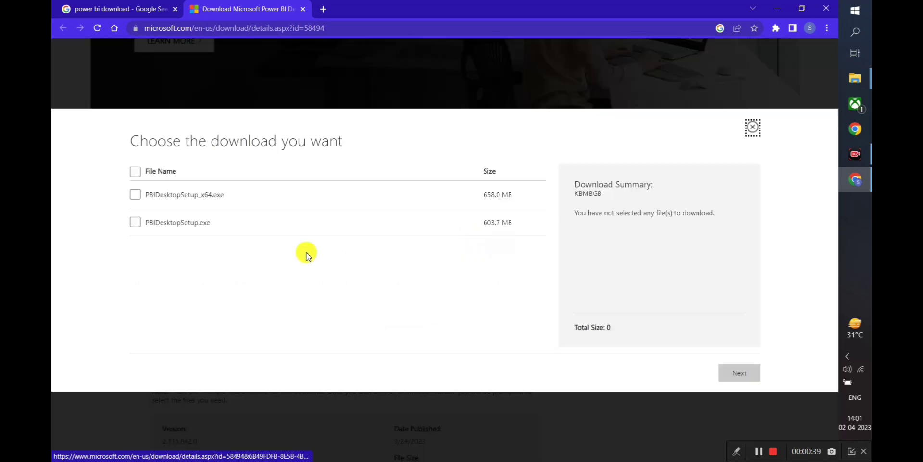
left_click(135, 194)
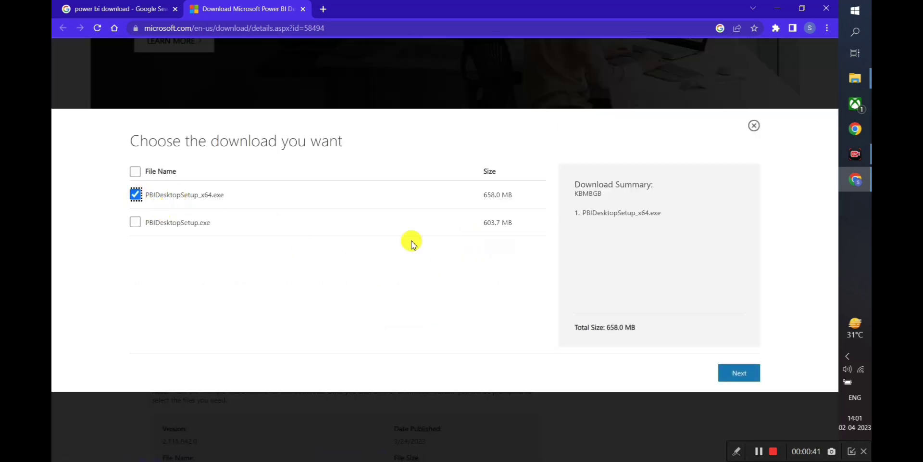
left_click(741, 378)
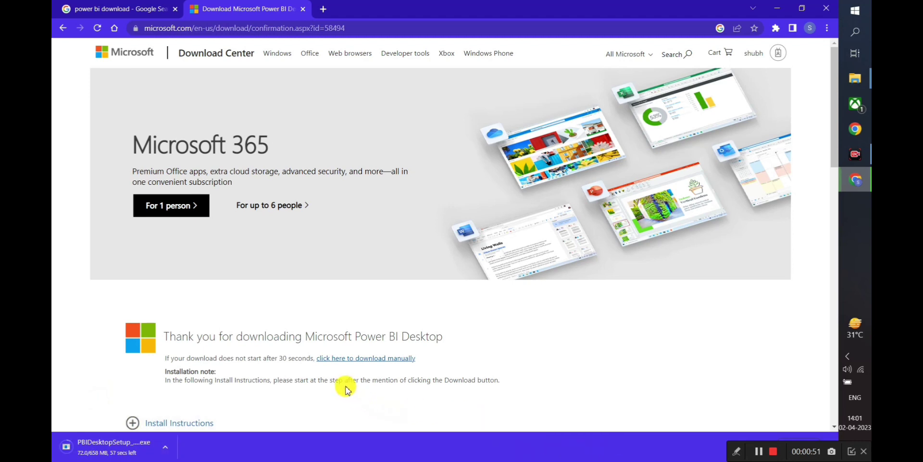
scroll(344, 388, "down", 2)
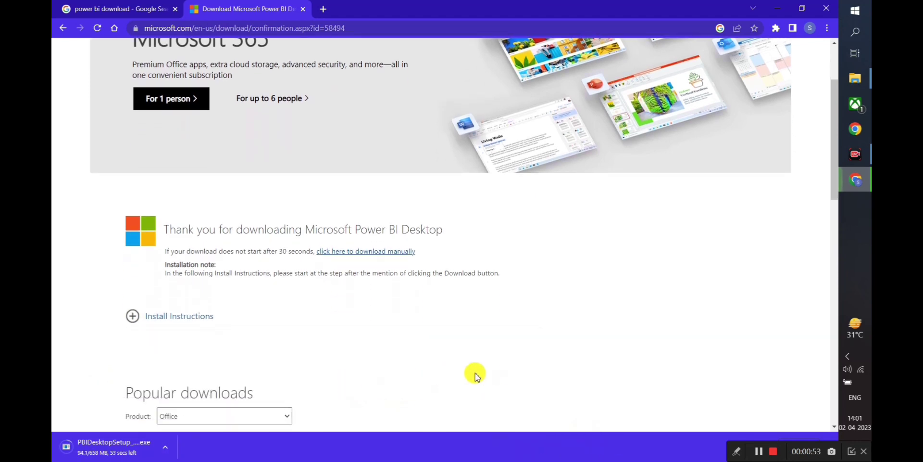
left_click(767, 455)
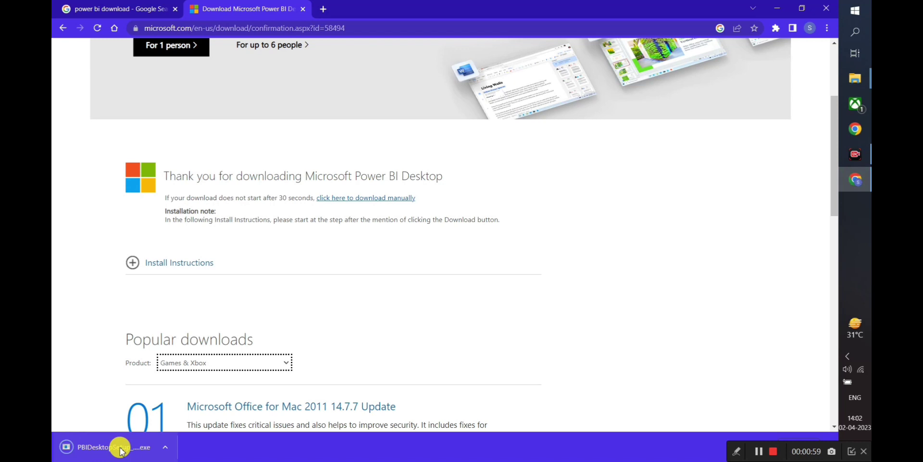
Launch PBIDesktopSetup_x64.exe from Chrome's Downloads list.
left_click(165, 447)
left_click(410, 360)
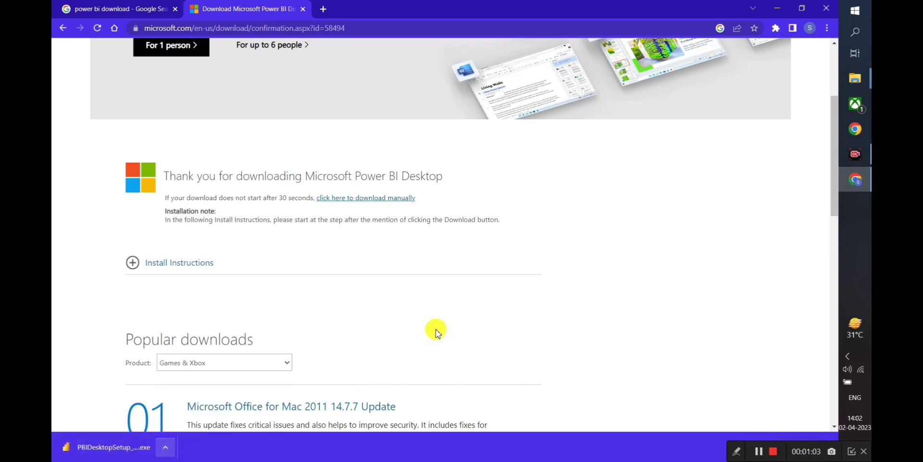
left_click(826, 29)
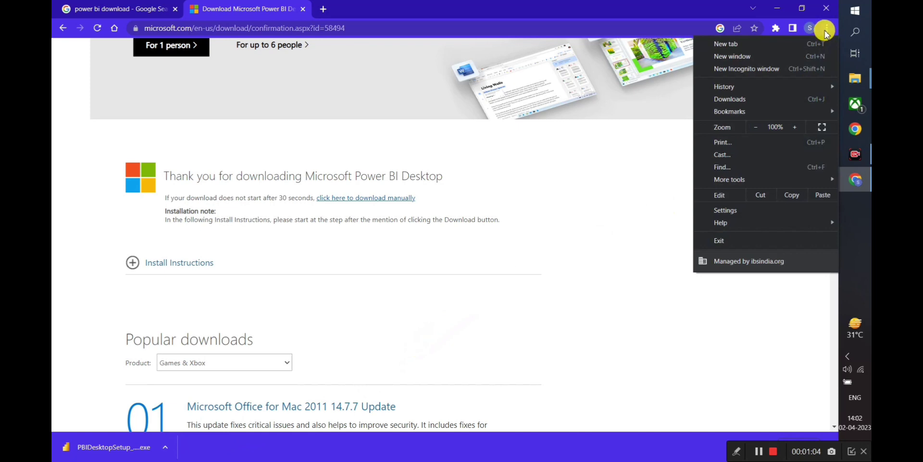
left_click(752, 100)
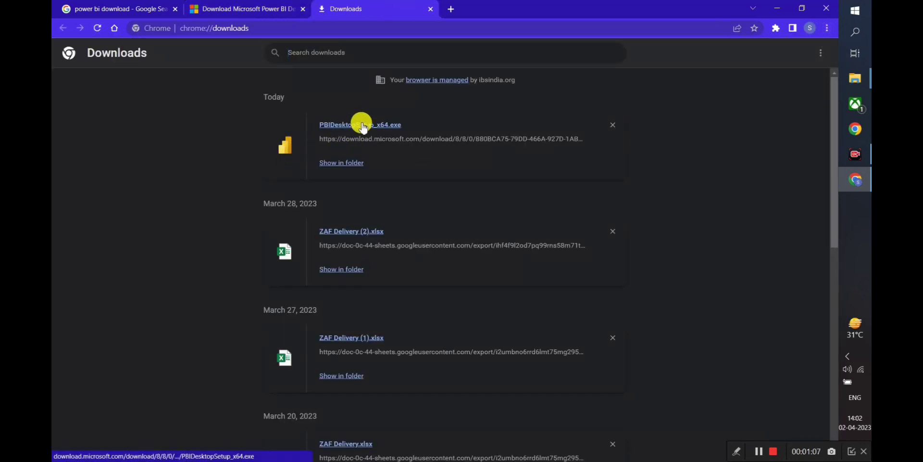
left_click(364, 125)
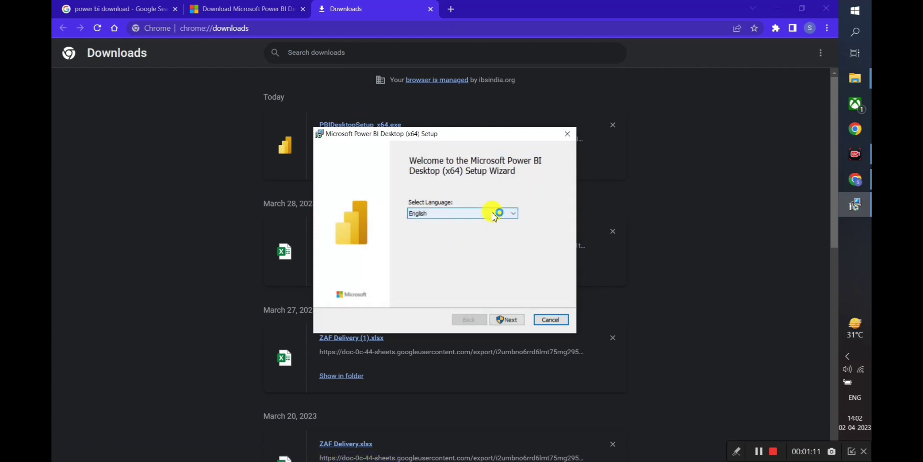
Pass the welcome page, accept the License Agreement terms, and continue to Destination Folder.
left_click(511, 323)
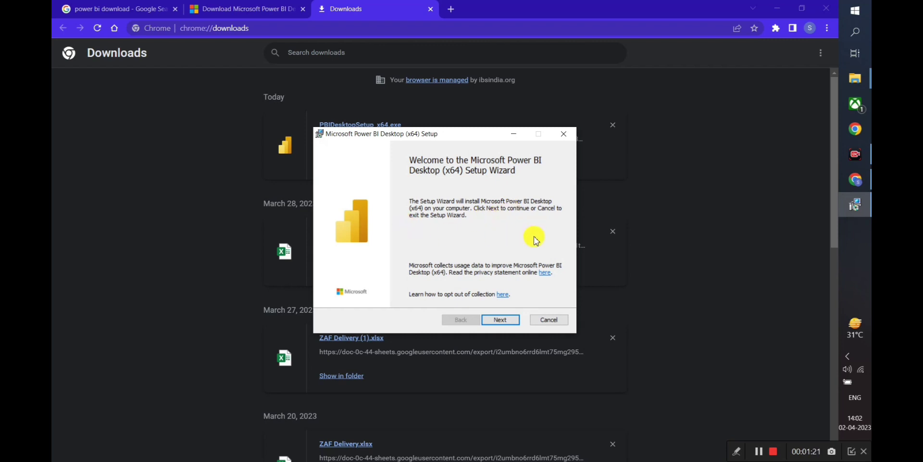
left_click(501, 320)
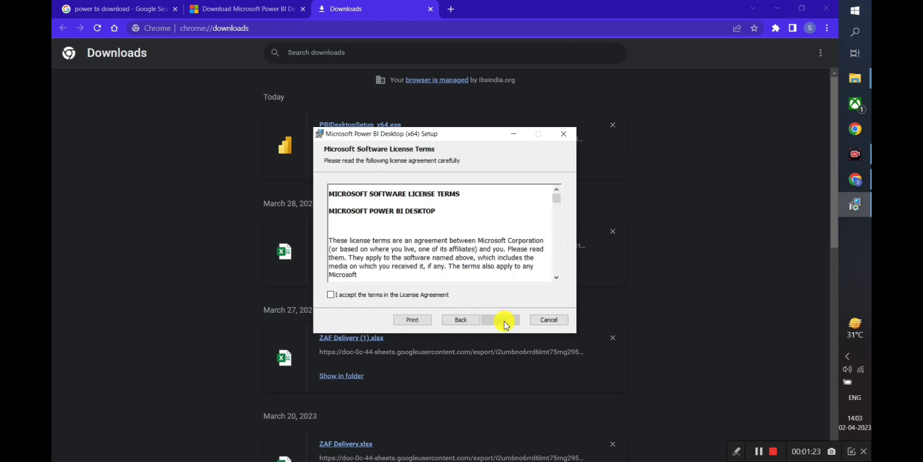
left_click(337, 294)
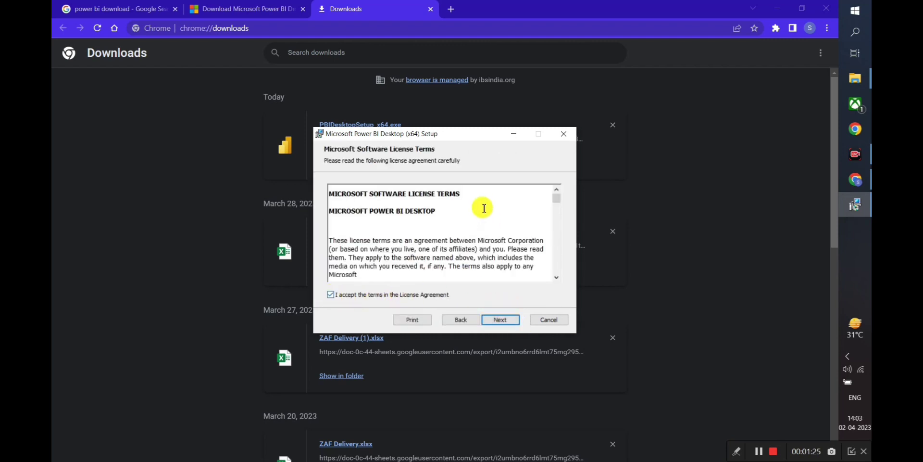
scroll(500, 233, "down", 10)
scroll(502, 235, "down", 15)
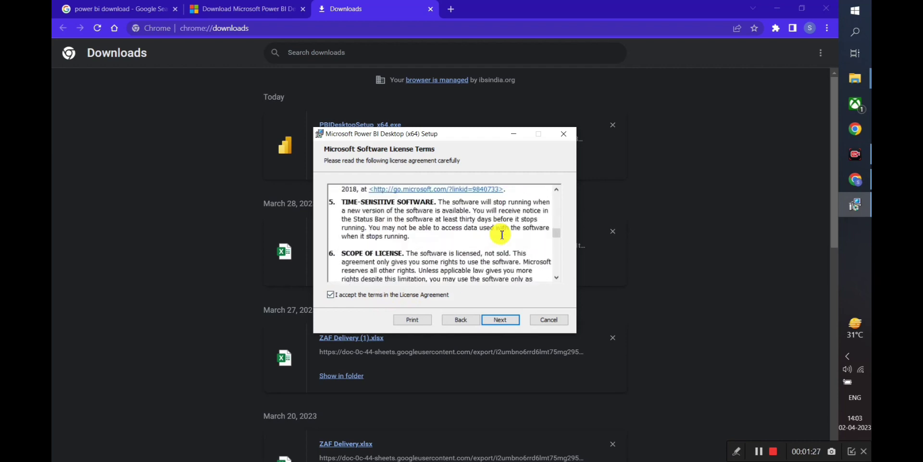
scroll(502, 234, "down", 12)
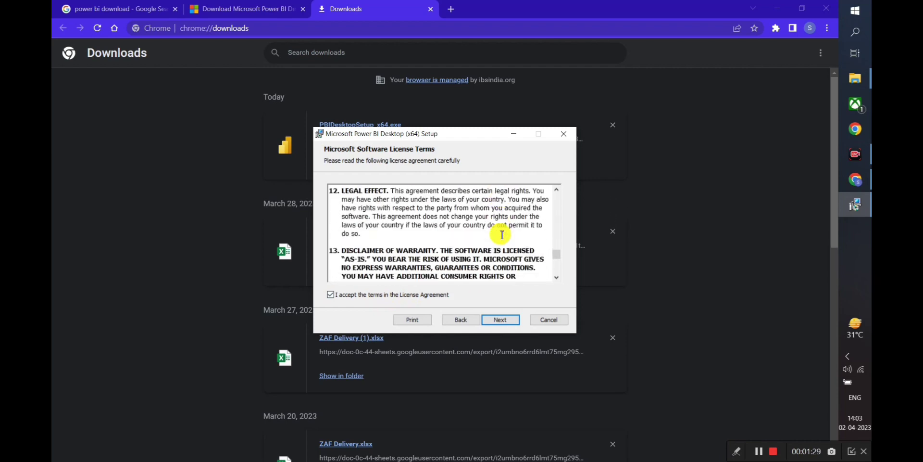
left_click(501, 319)
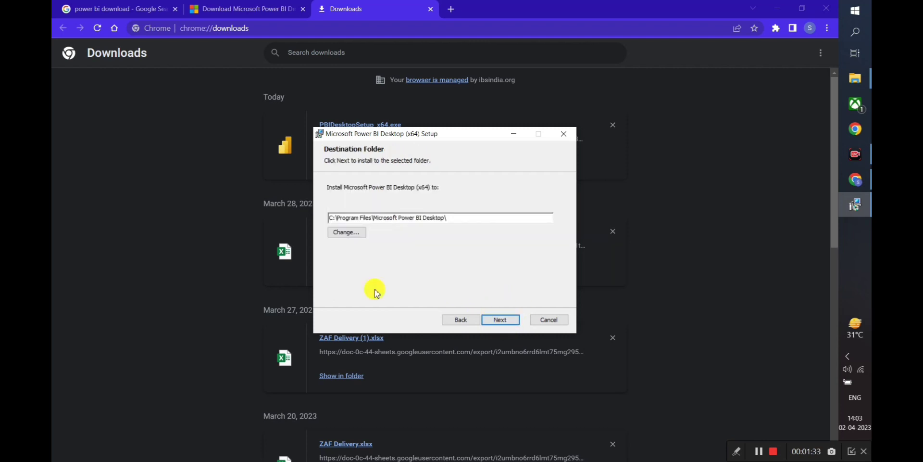
Keep the default C:\Program Files\Microsoft Power BI Desktop\ destination and desktop shortcut, then install.
double_click(407, 218)
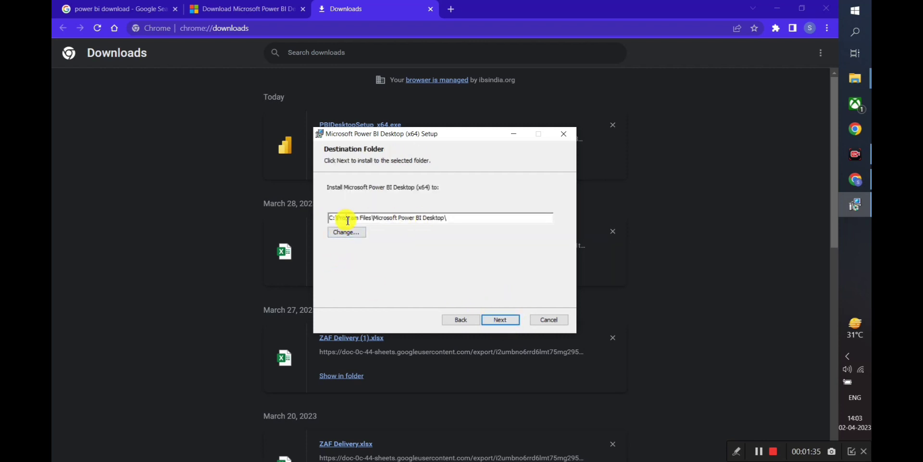
left_click_drag(346, 217, 466, 243)
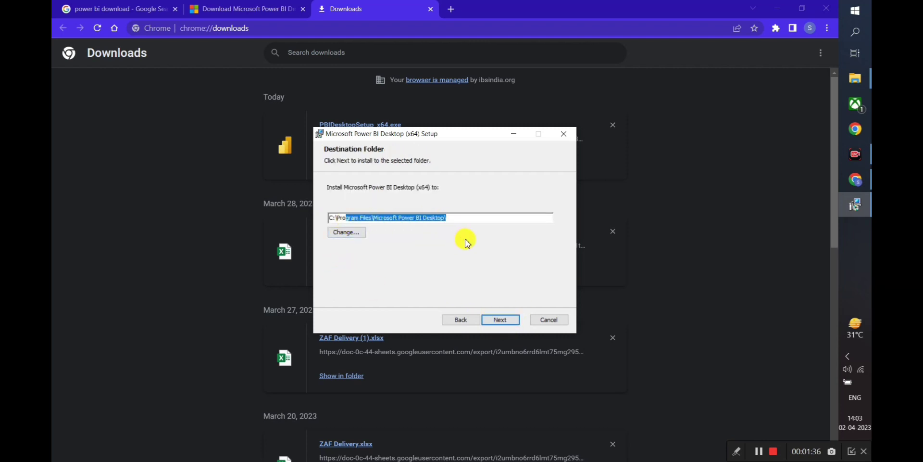
left_click(502, 319)
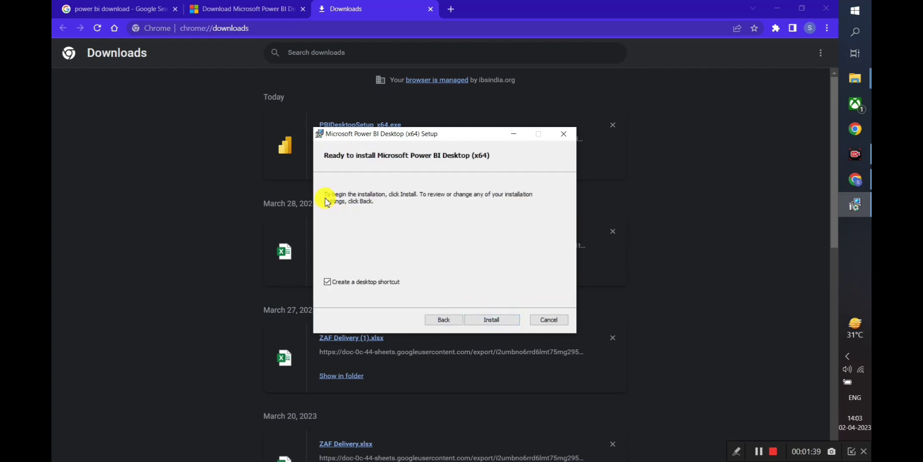
left_click(497, 318)
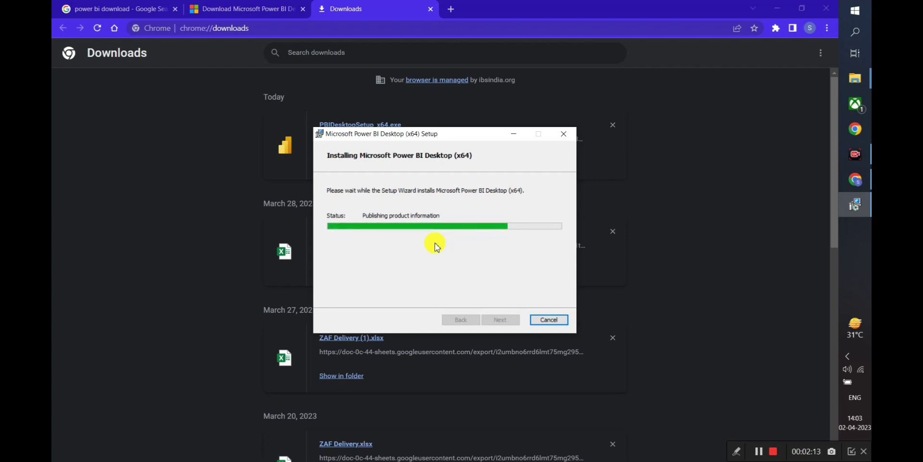
Once installation completes, bring setup forward and finish with 'Launch Microsoft Power BI Desktop' checked.
left_click_drag(417, 135, 403, 155)
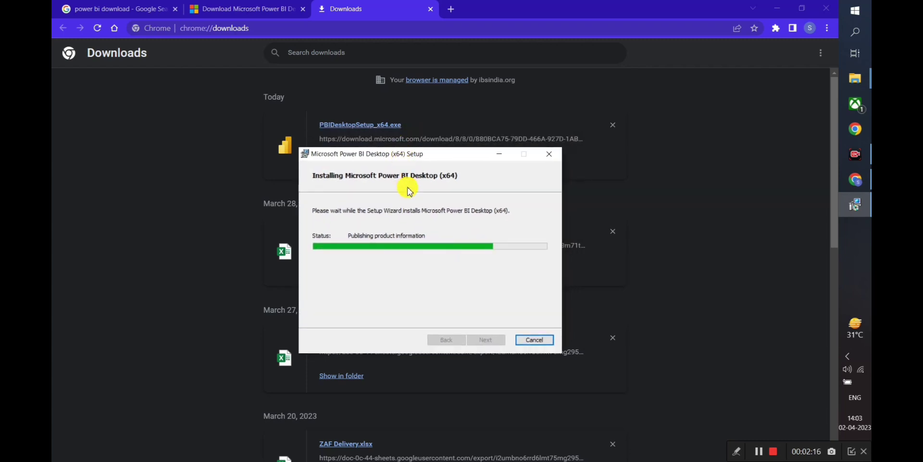
left_click(272, 11)
left_click(855, 204)
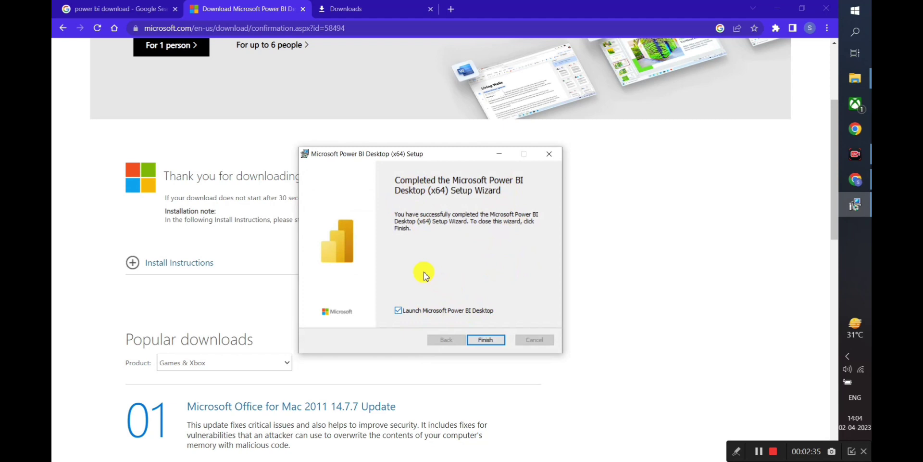
left_click(486, 340)
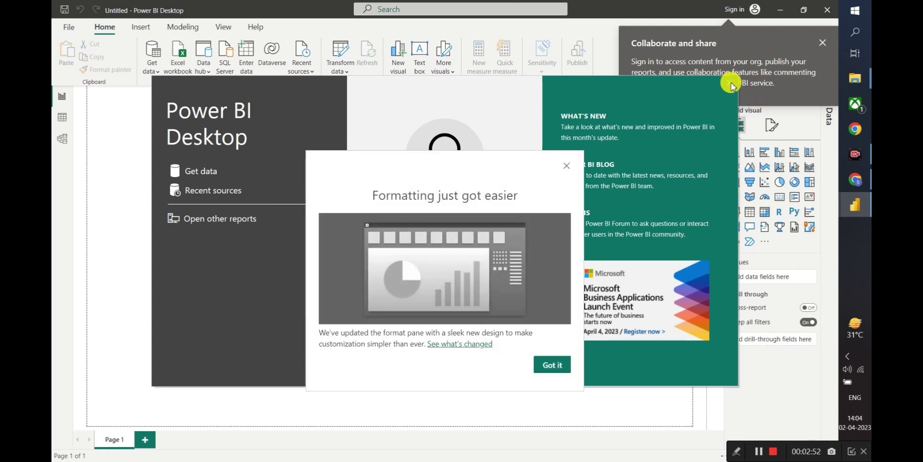
Dismiss the formatting tip, the welcome screen and the 'Collaborate and share' sign-in popup.
left_click(567, 168)
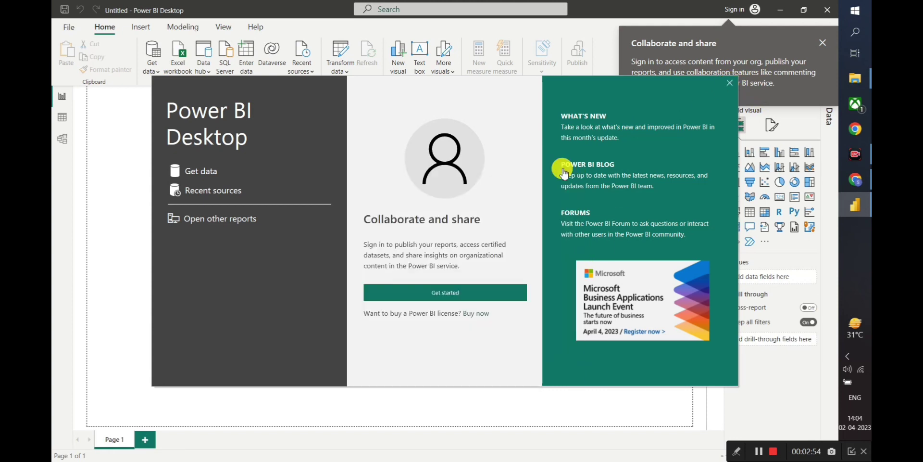
left_click(731, 88)
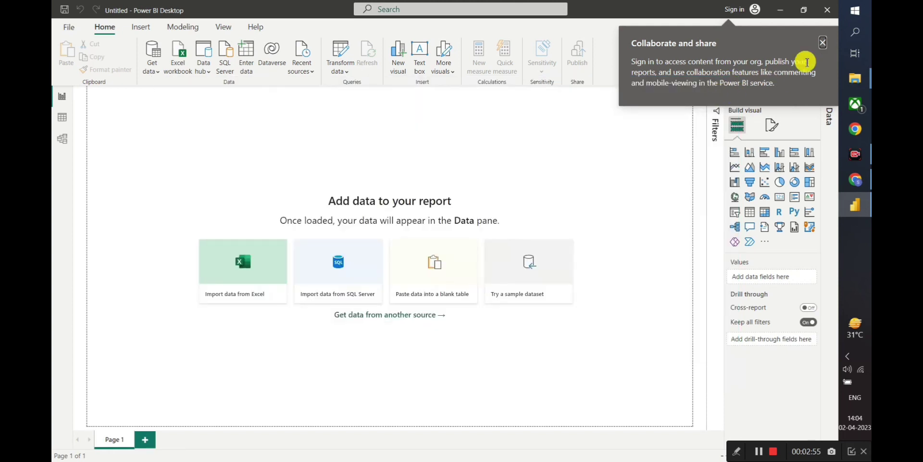
left_click(823, 42)
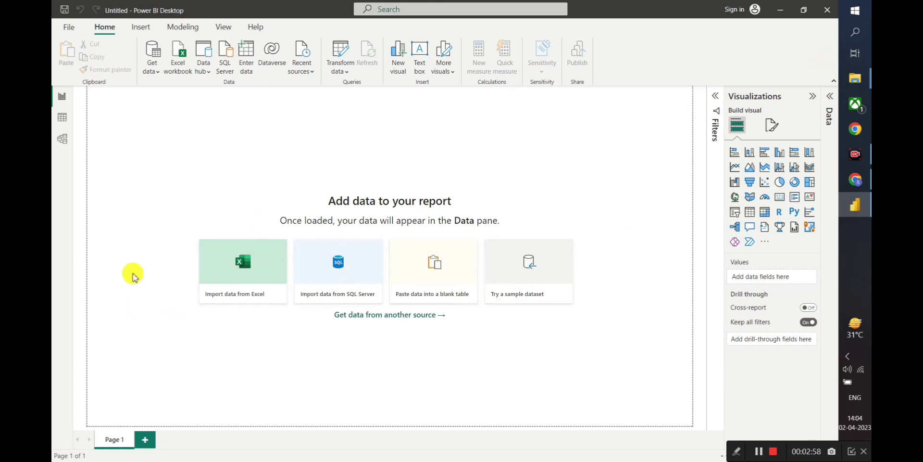
left_click(135, 28)
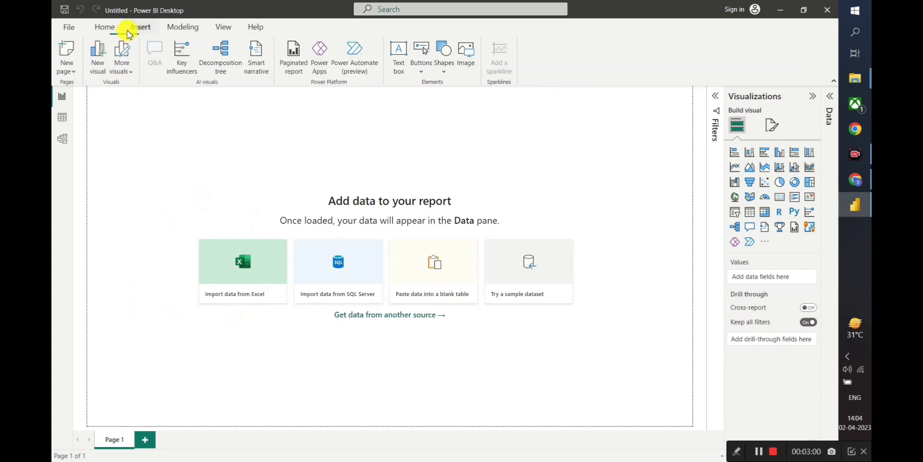
left_click(180, 27)
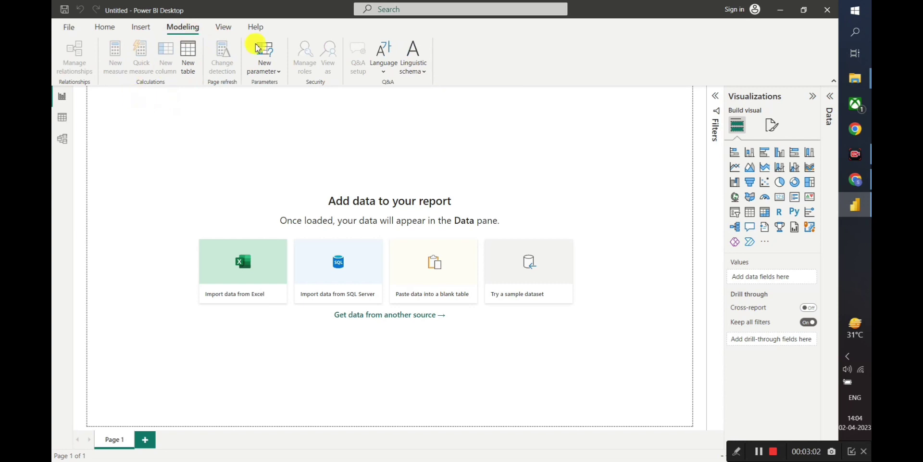
left_click(225, 28)
left_click(254, 28)
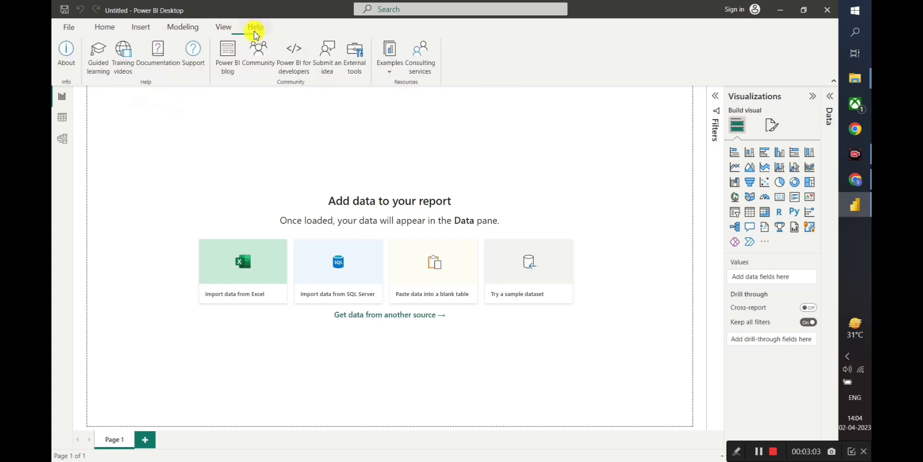
left_click(97, 33)
left_click(64, 27)
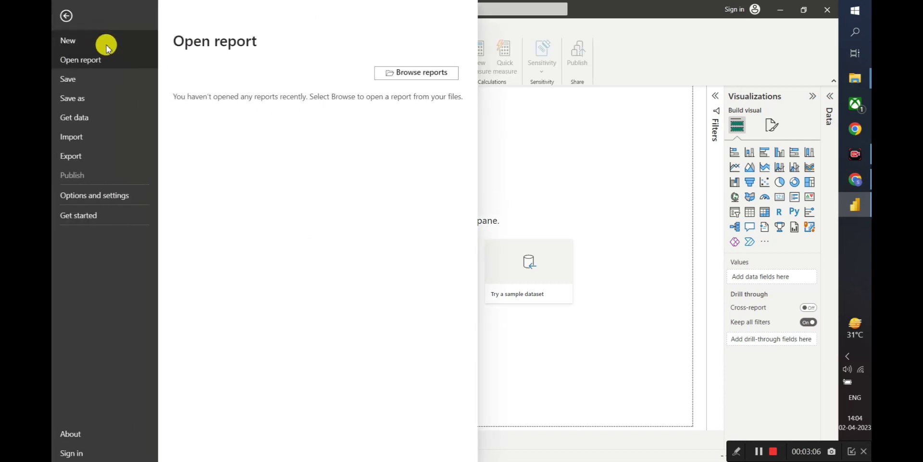
left_click(67, 16)
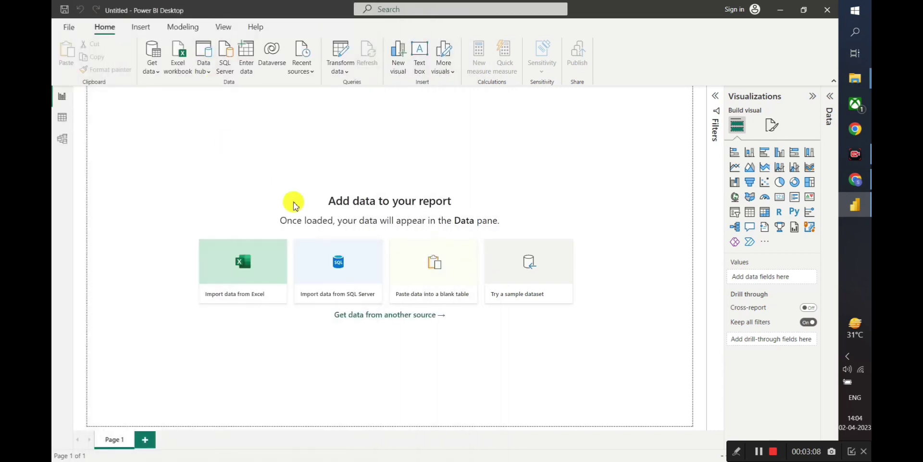
left_click(62, 118)
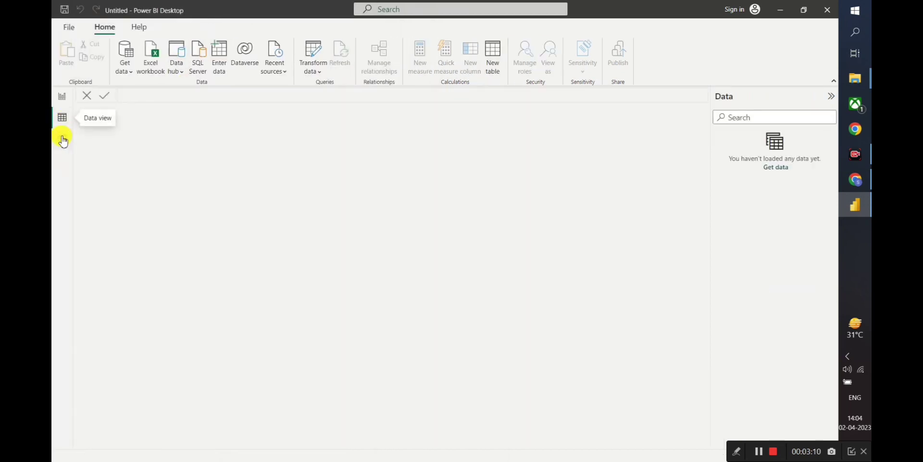
left_click(62, 138)
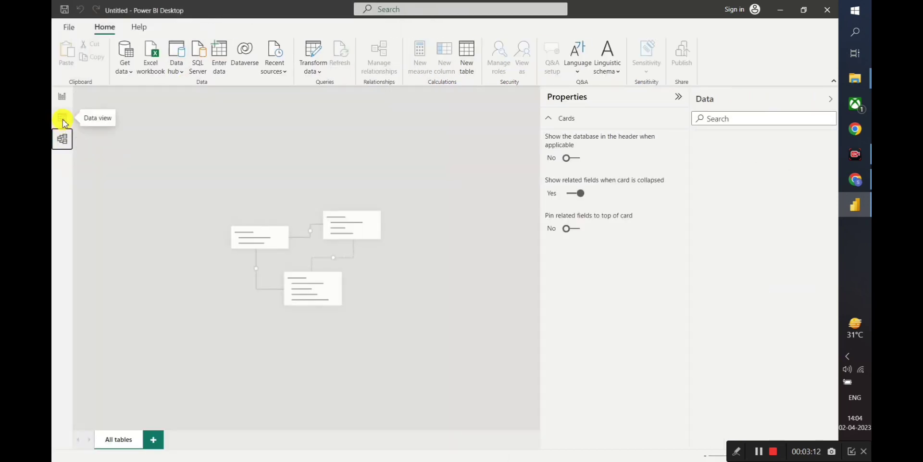
left_click(63, 118)
left_click(65, 97)
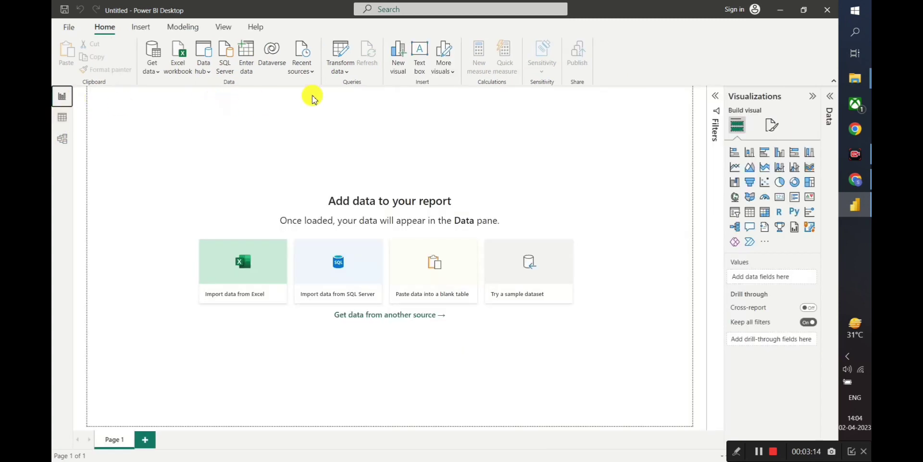